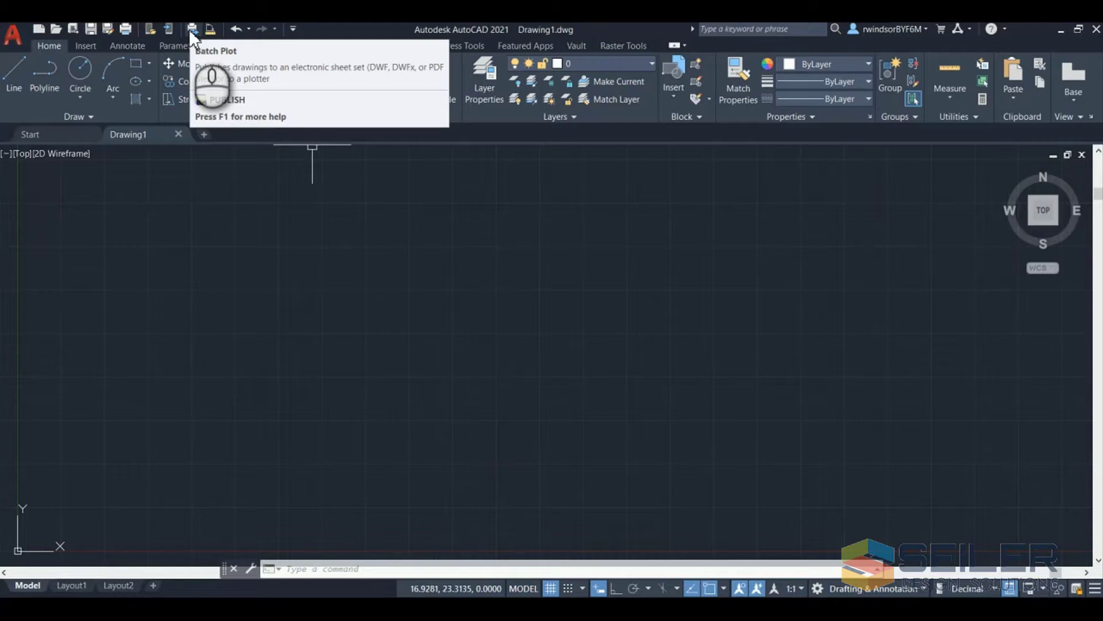
# Browse the application menu and the Quick Access Toolbar command list, closing both unchanged
pyautogui.click(18, 34)
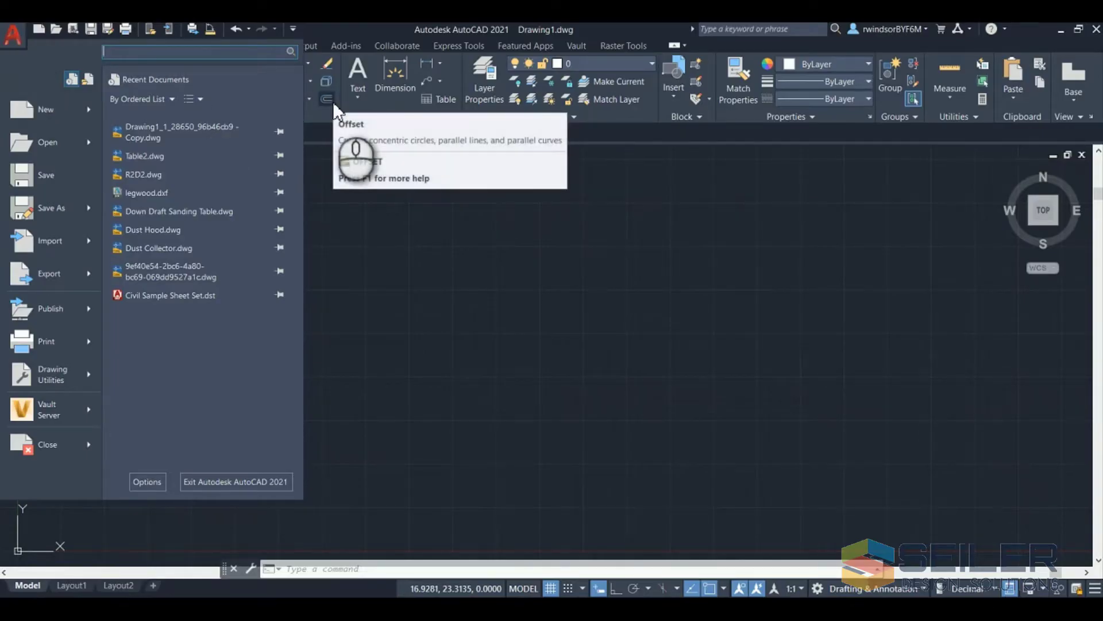
pyautogui.click(340, 27)
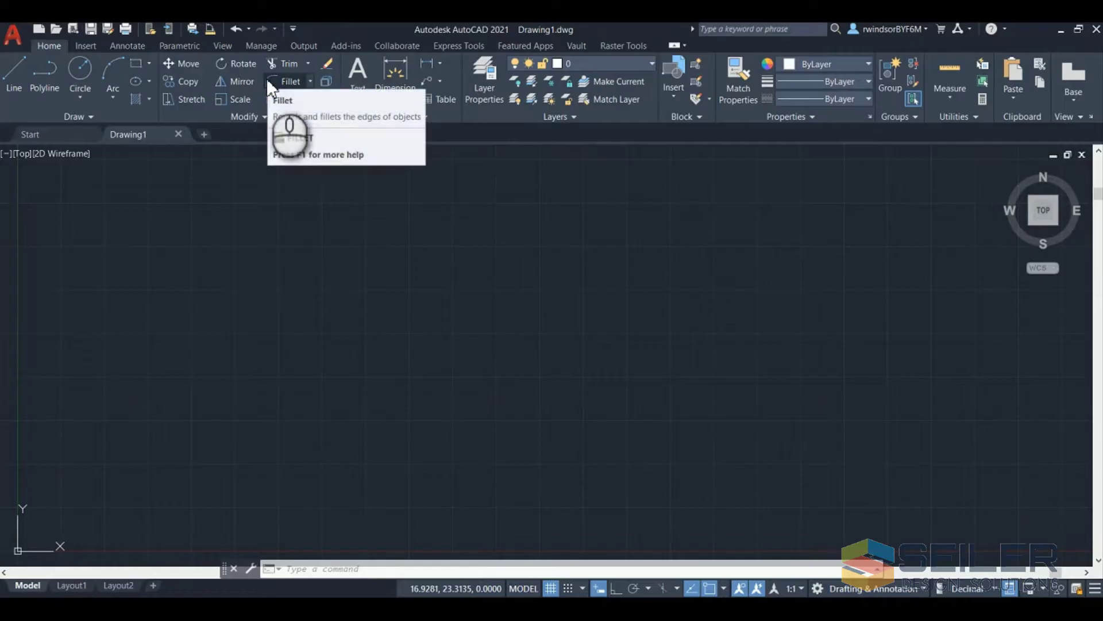
pyautogui.click(293, 29)
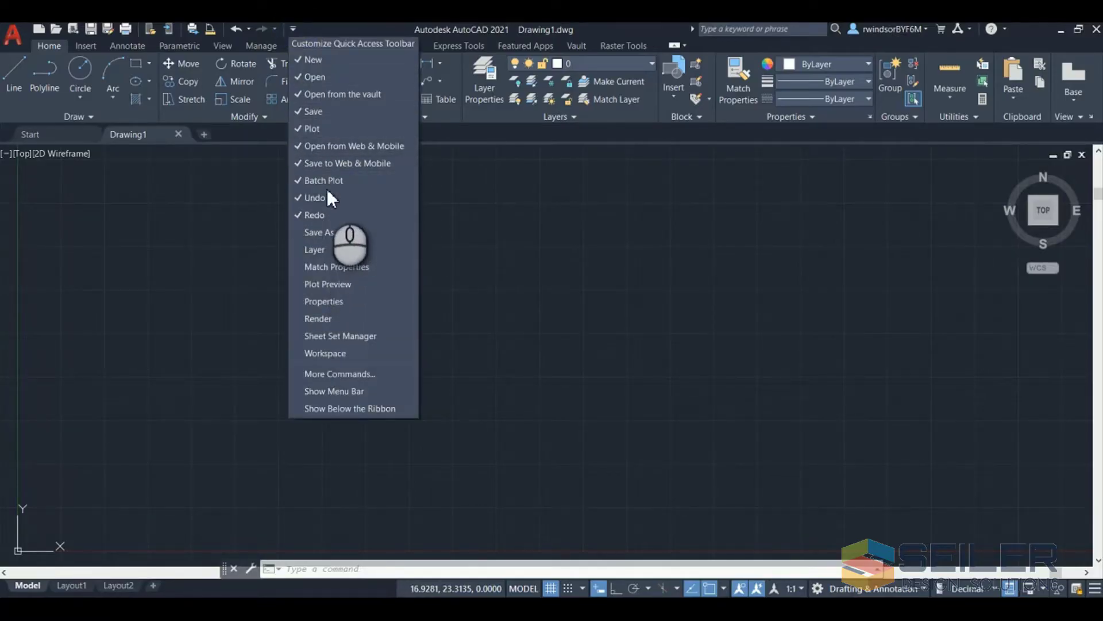
pyautogui.click(294, 28)
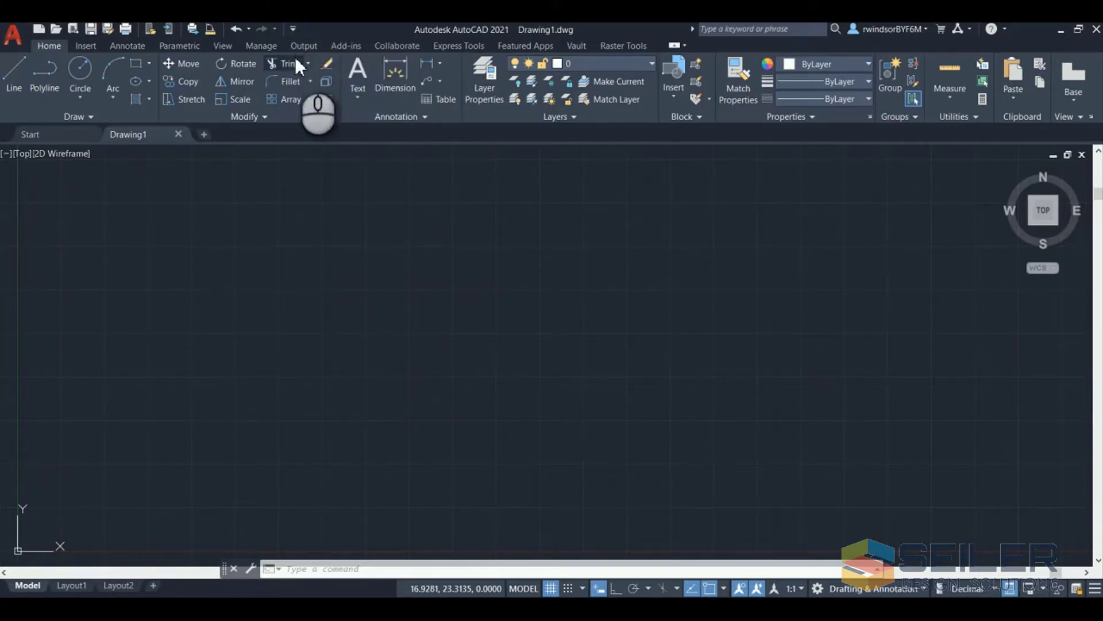
# Add Export from the Manage tab's Customization panel to the Quick Access Toolbar
pyautogui.click(266, 46)
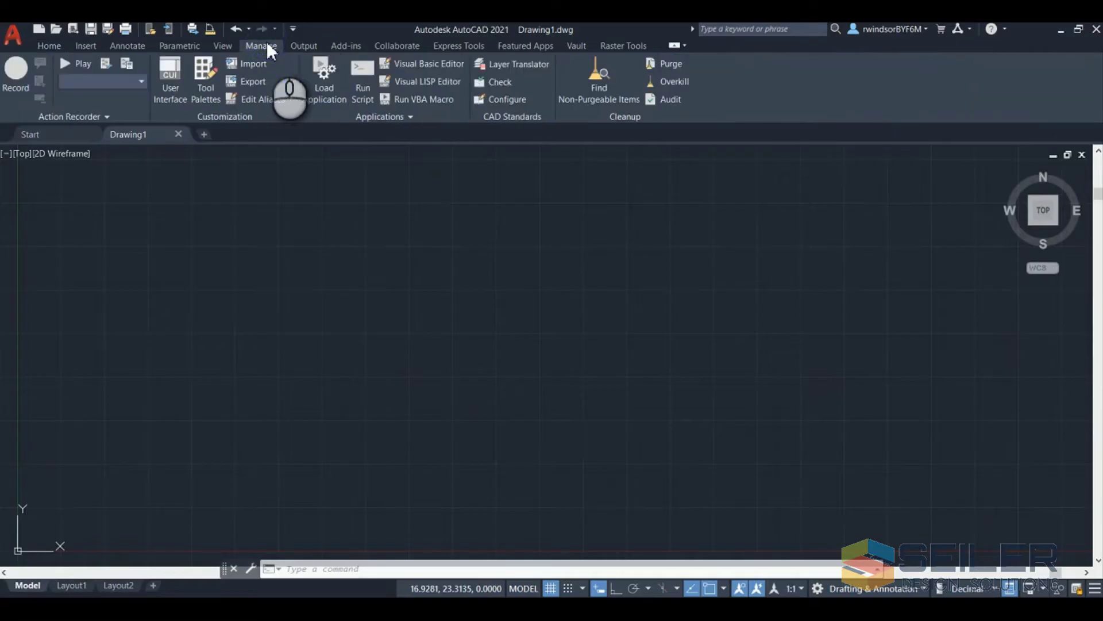
pyautogui.rightClick(237, 77)
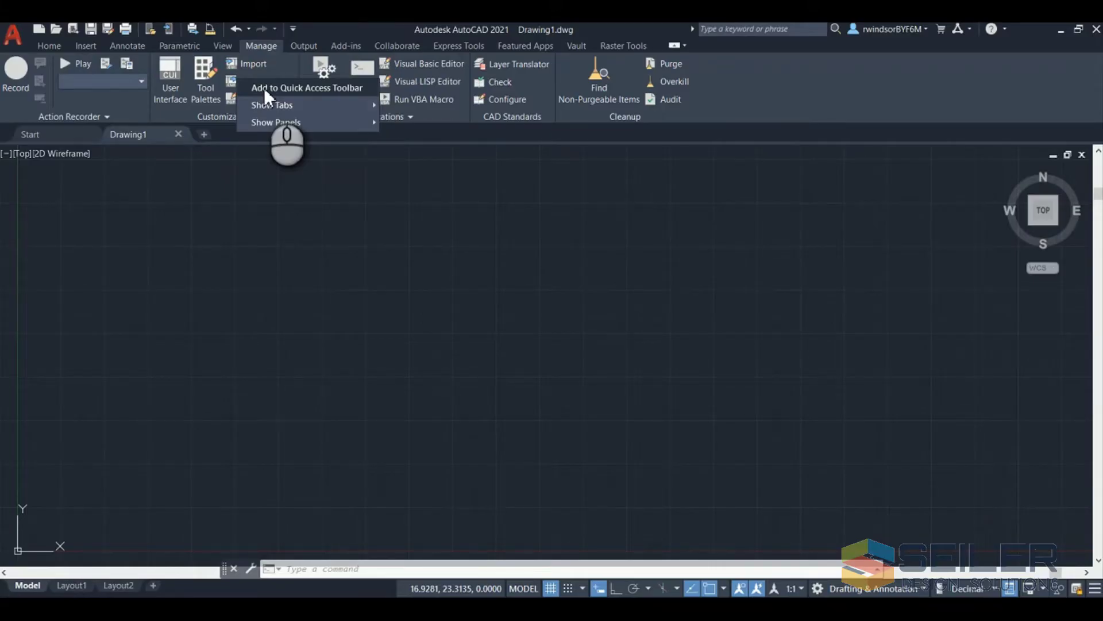
pyautogui.click(264, 87)
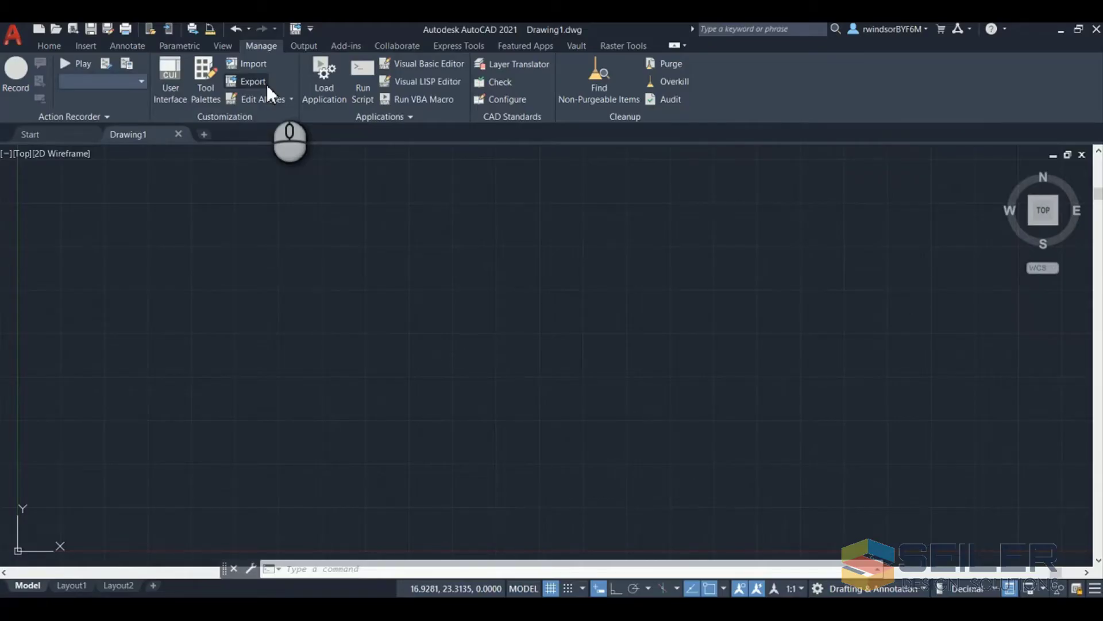
# Remove Export from the Quick Access Toolbar, then add a separator and remove it again
pyautogui.rightClick(296, 29)
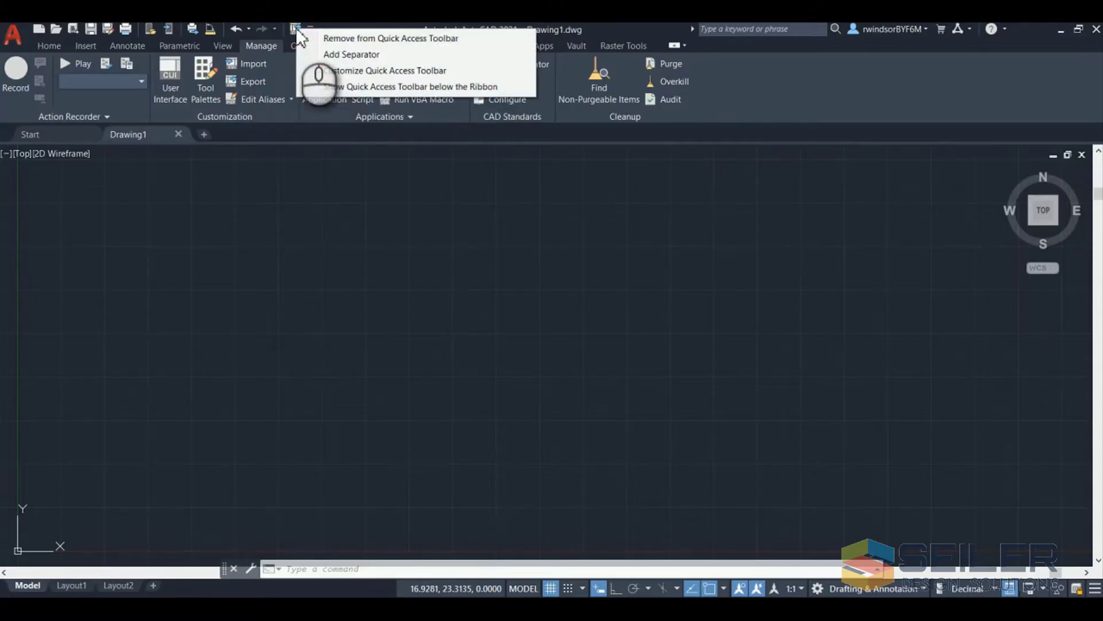
pyautogui.click(333, 38)
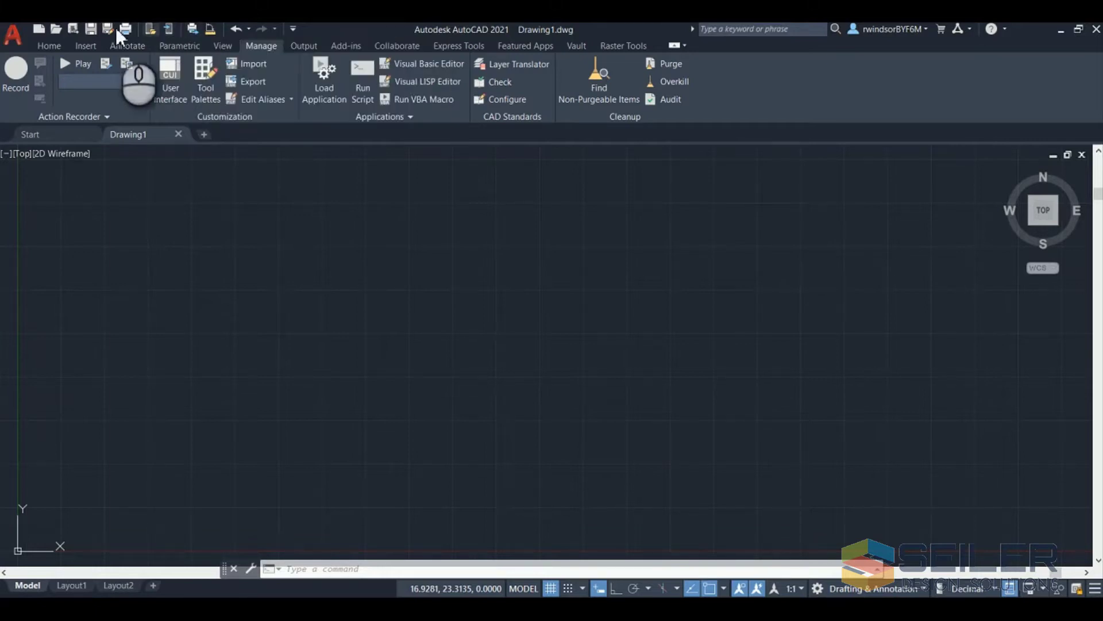
pyautogui.rightClick(75, 28)
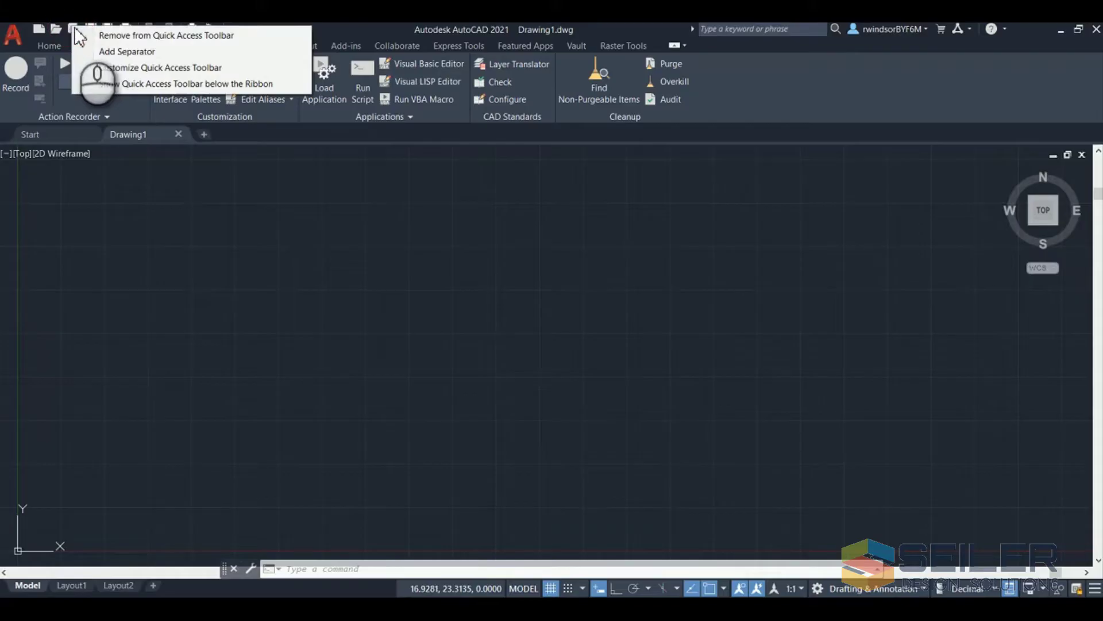
pyautogui.click(105, 51)
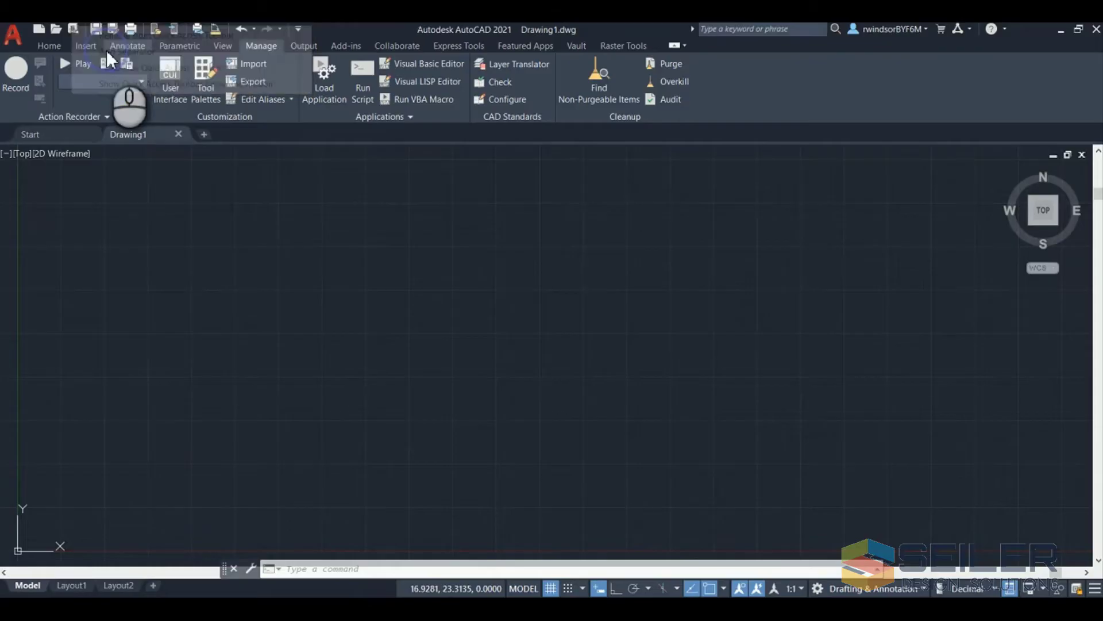
pyautogui.rightClick(83, 29)
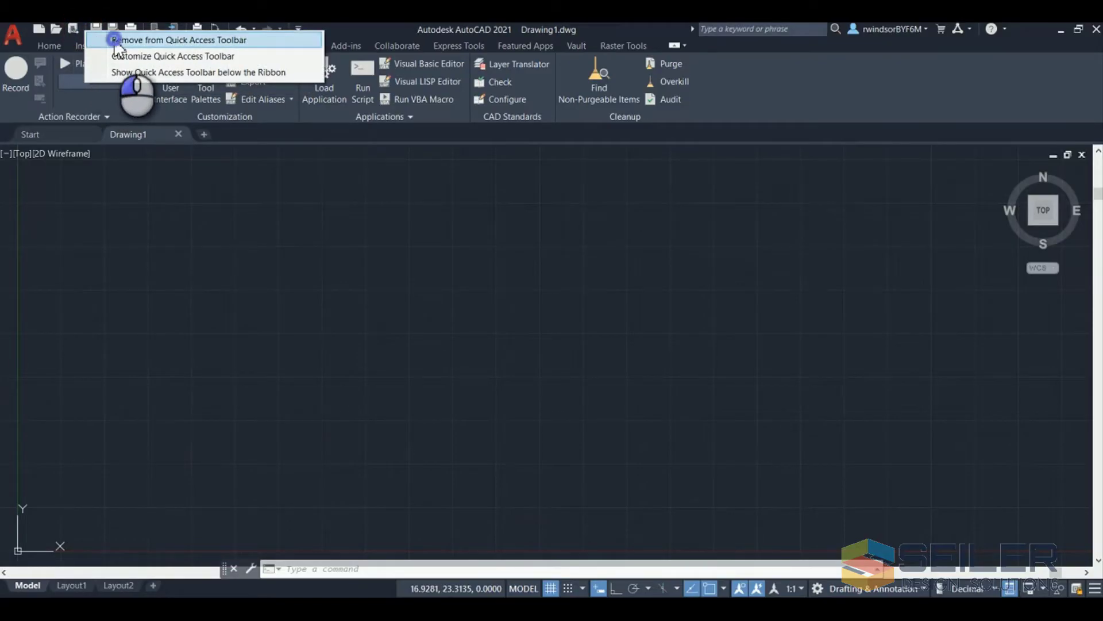
pyautogui.click(114, 40)
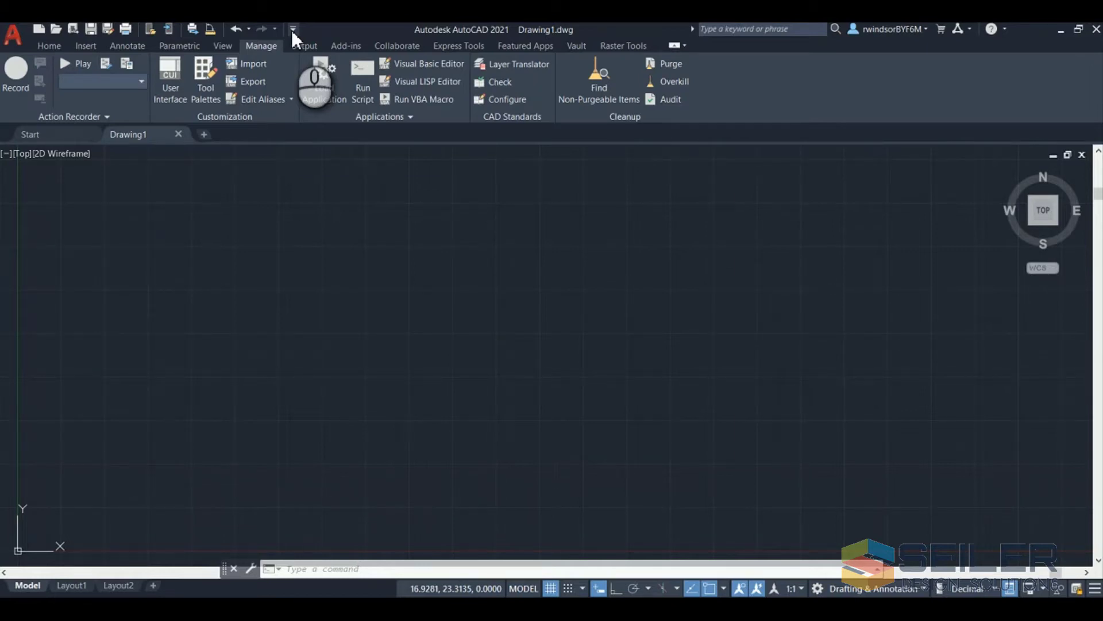
# Open the Customize User Interface dialog through More Commands in the Quick Access Toolbar dropdown
pyautogui.rightClick(237, 30)
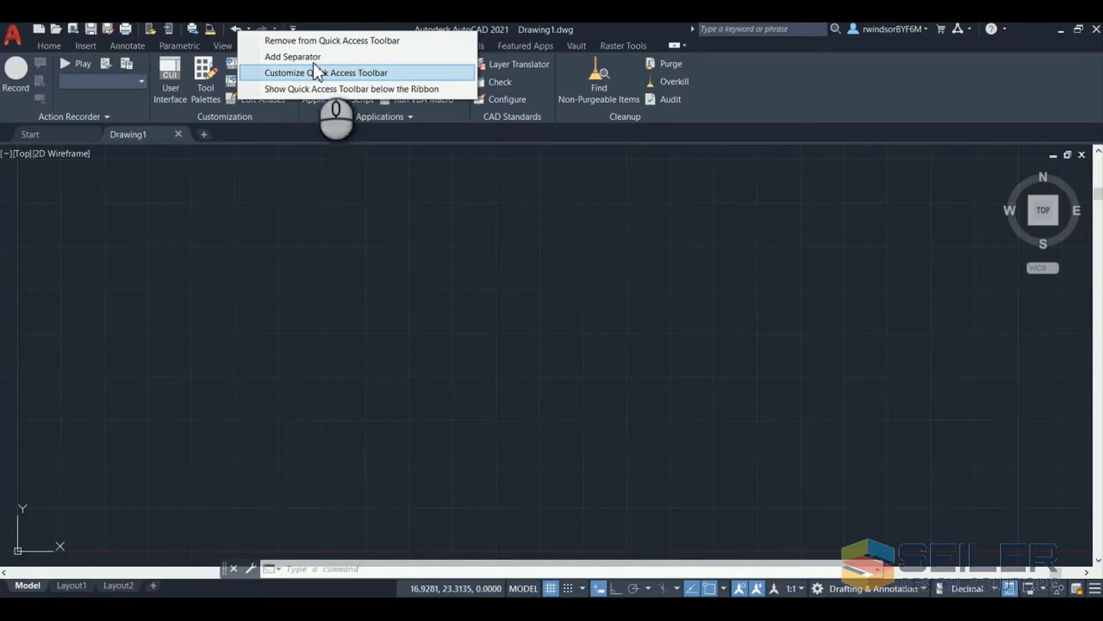
pyautogui.click(384, 23)
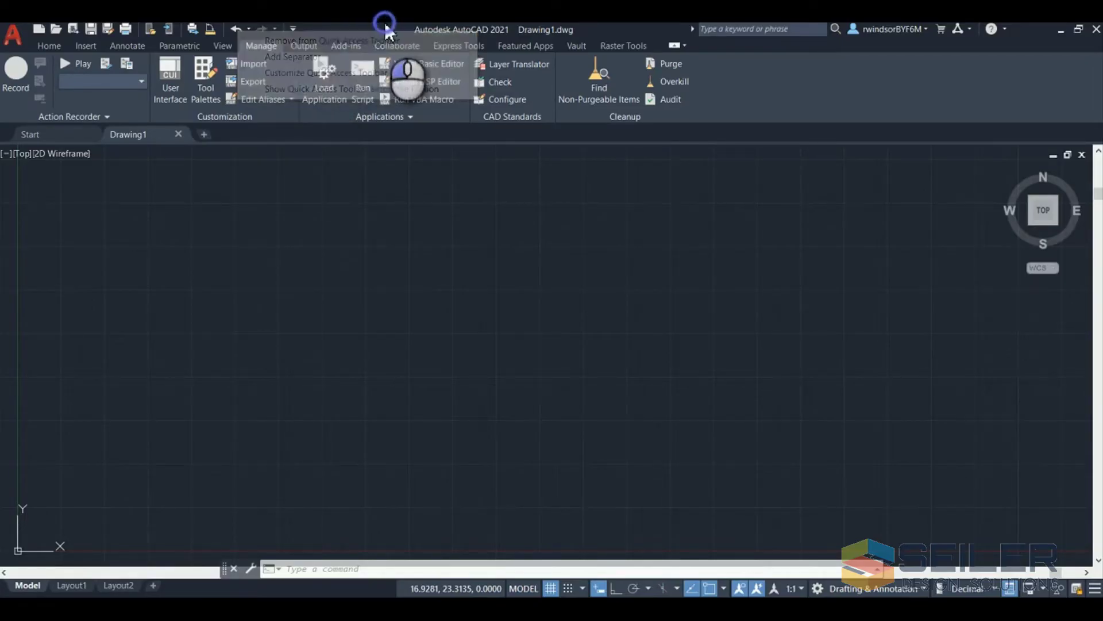
pyautogui.click(292, 30)
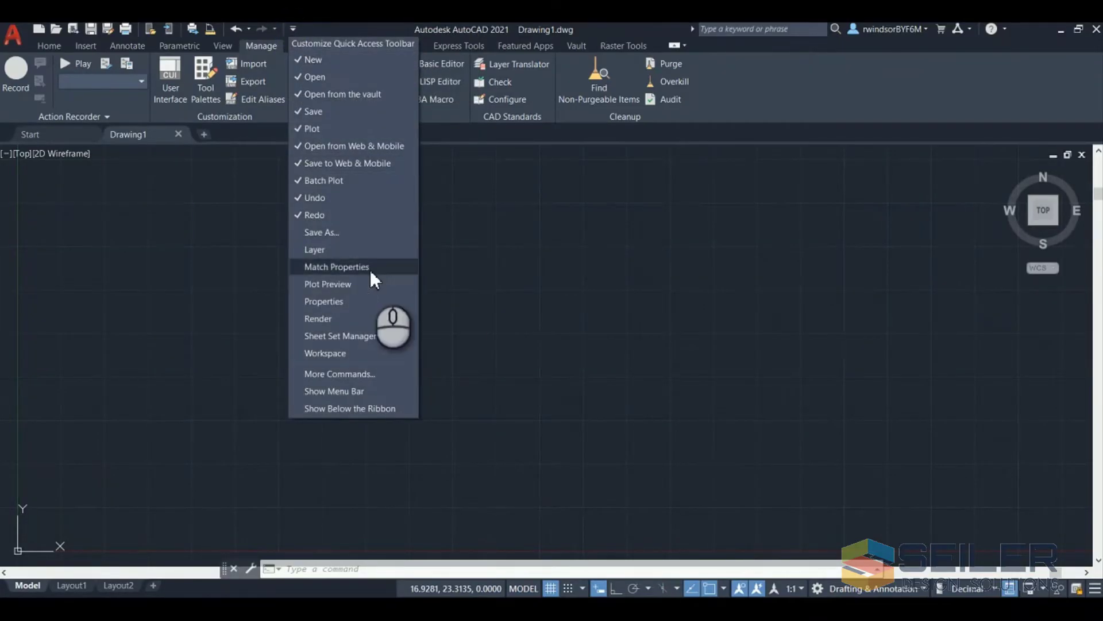
pyautogui.click(357, 374)
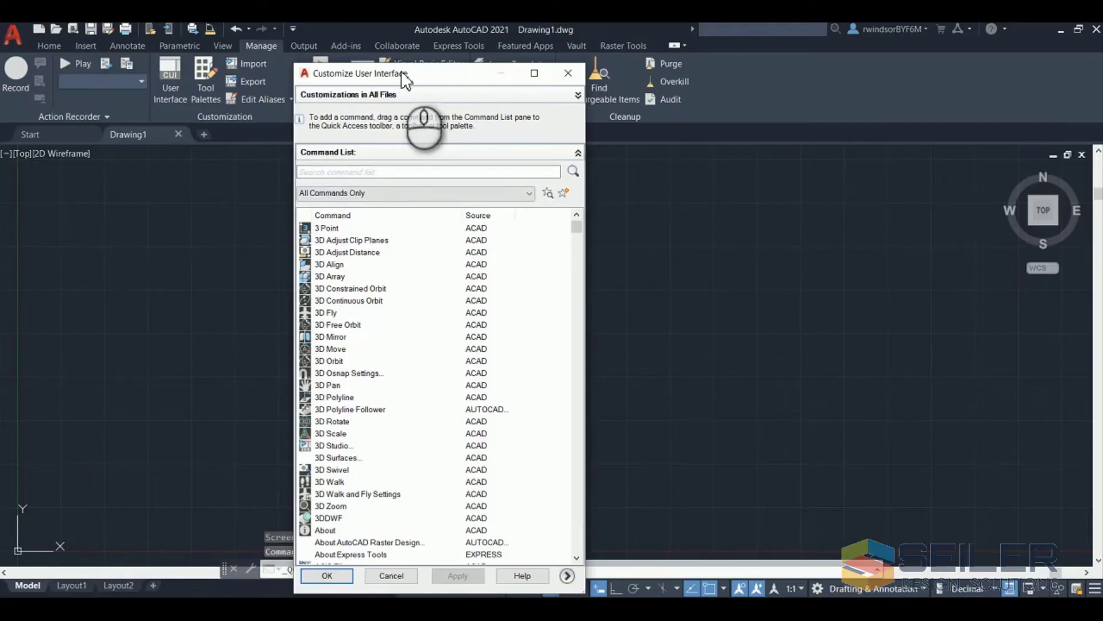
# Expand Quick Access Toolbars > Quick Access Toolbar 1 in the CUI tree and move Save below Plot
pyautogui.moveTo(446, 80); pyautogui.dragTo(446, 43)
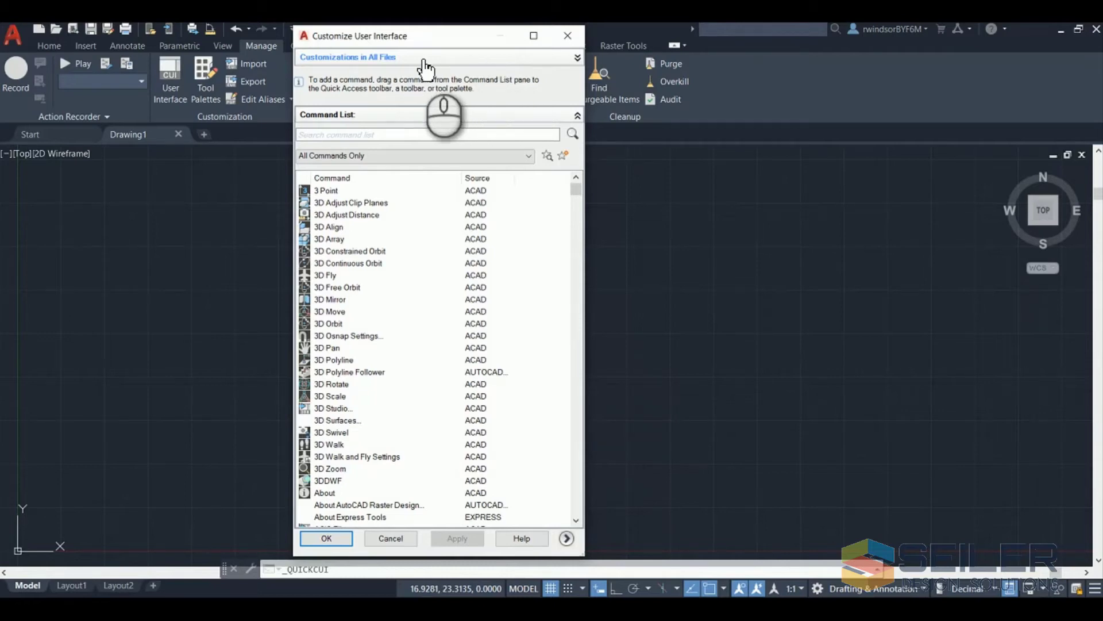
pyautogui.click(577, 57)
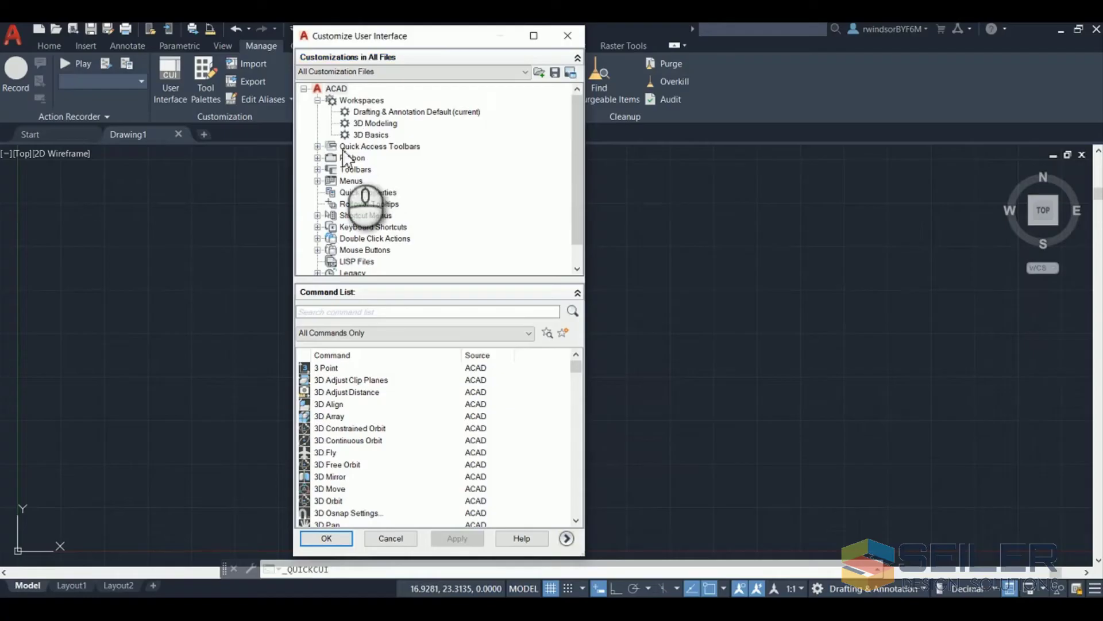
pyautogui.click(318, 147)
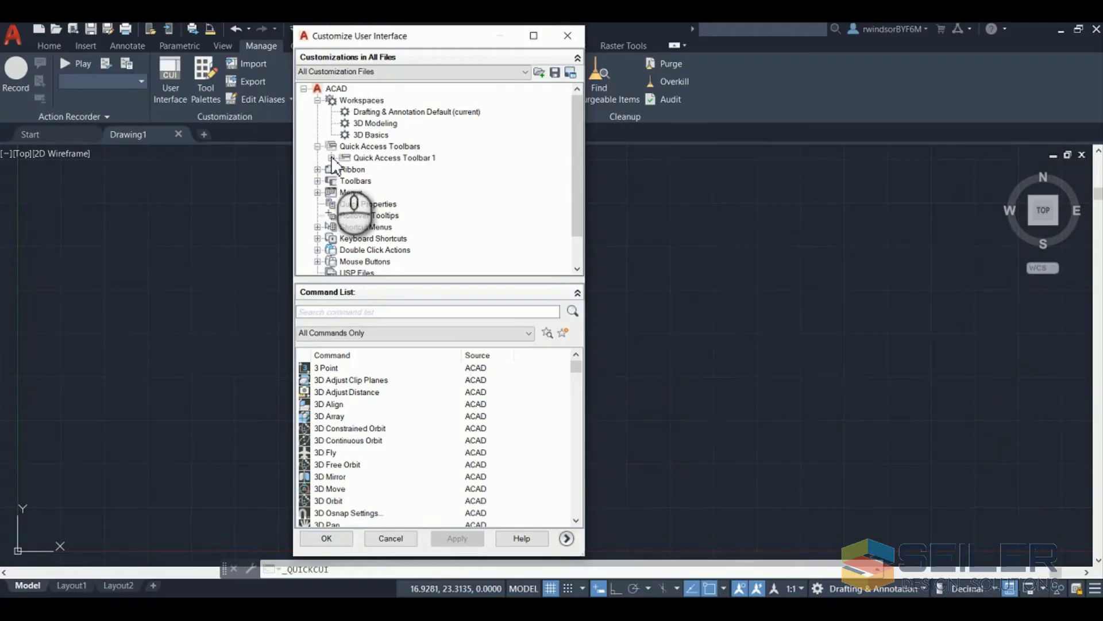
pyautogui.click(332, 158)
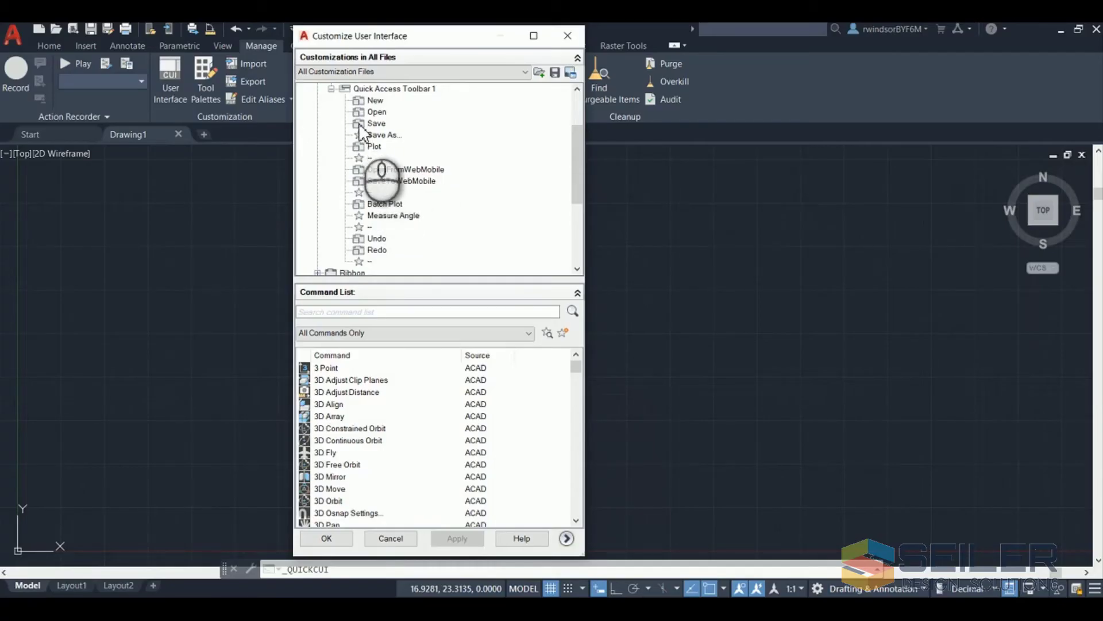
pyautogui.moveTo(368, 122)
pyautogui.mouseDown()
pyautogui.moveTo(365, 166)
pyautogui.moveTo(369, 117)
pyautogui.mouseUp()
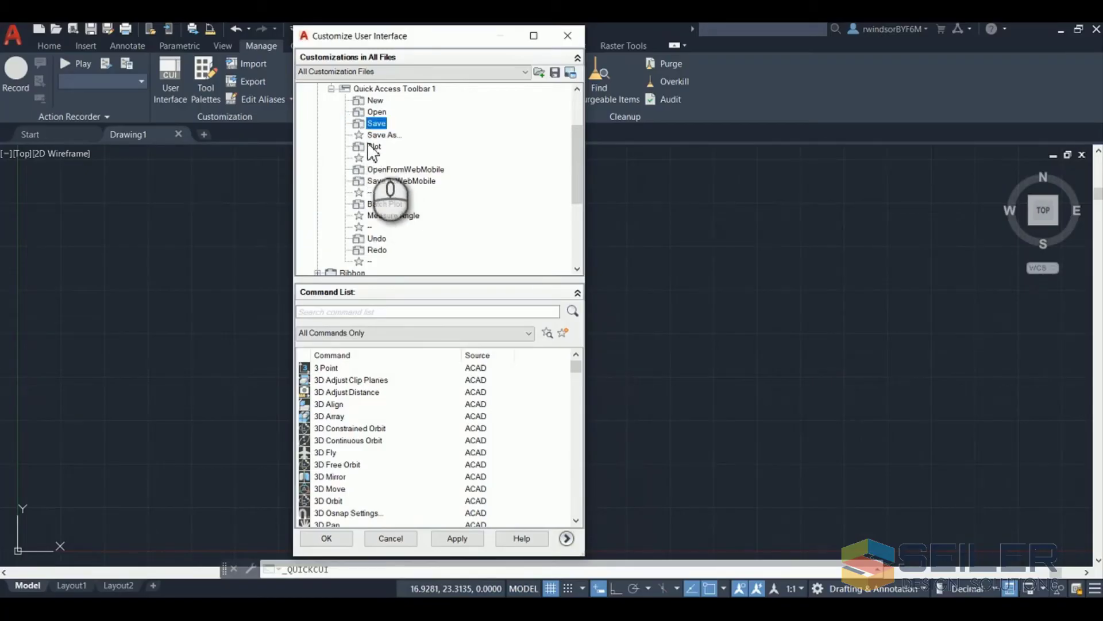
# Insert a separator after SaveToWebMobile, then delete it again, confirming Yes
pyautogui.rightClick(361, 181)
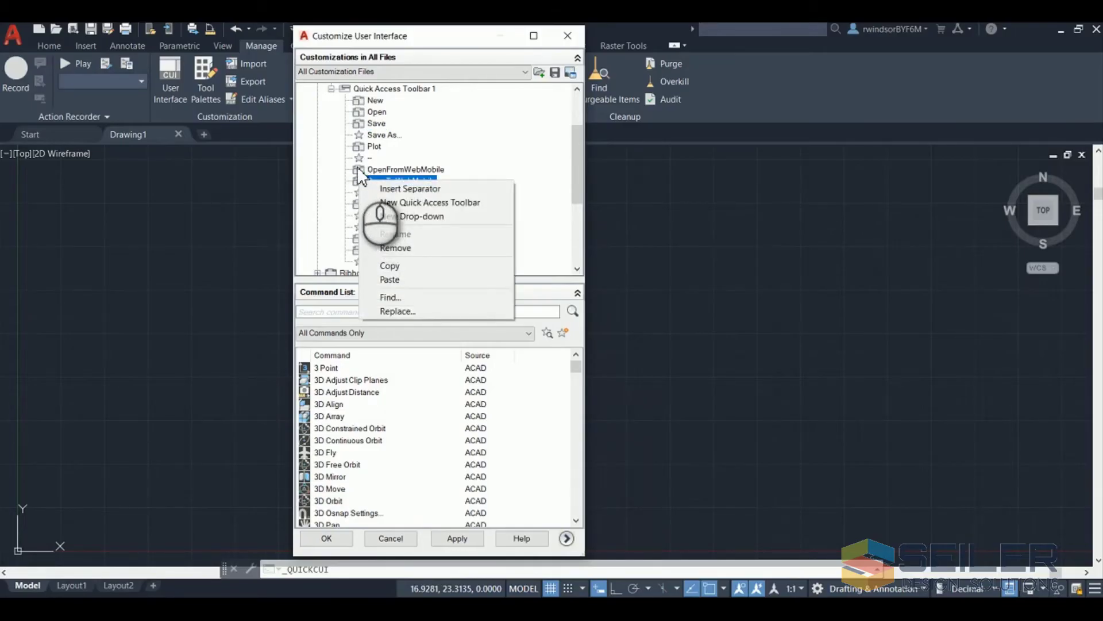
pyautogui.click(386, 188)
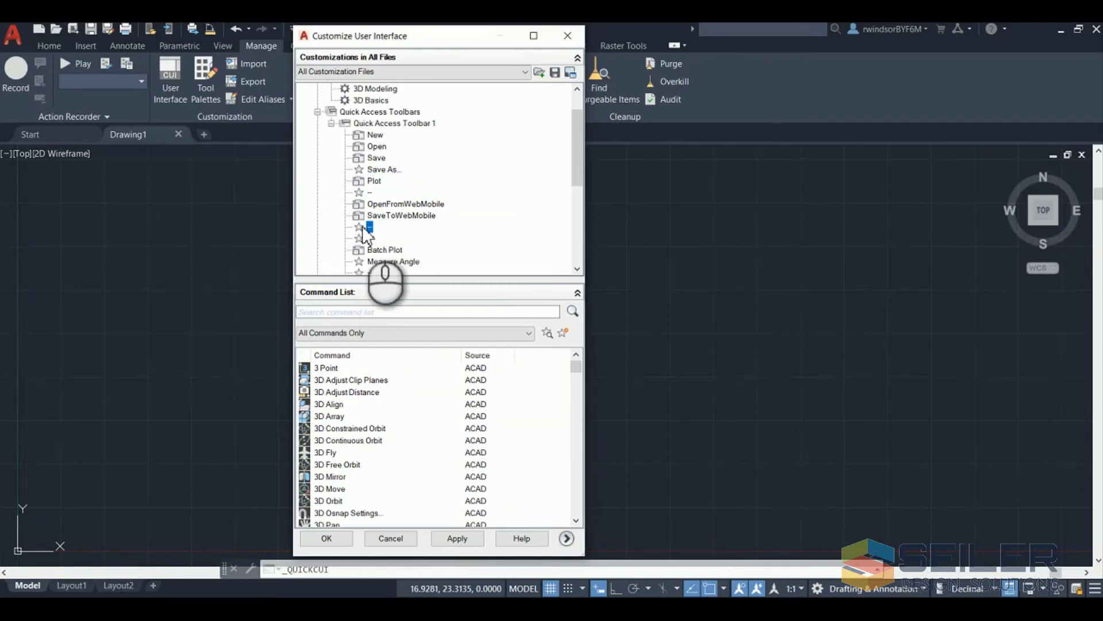
pyautogui.rightClick(364, 229)
pyautogui.click(389, 246)
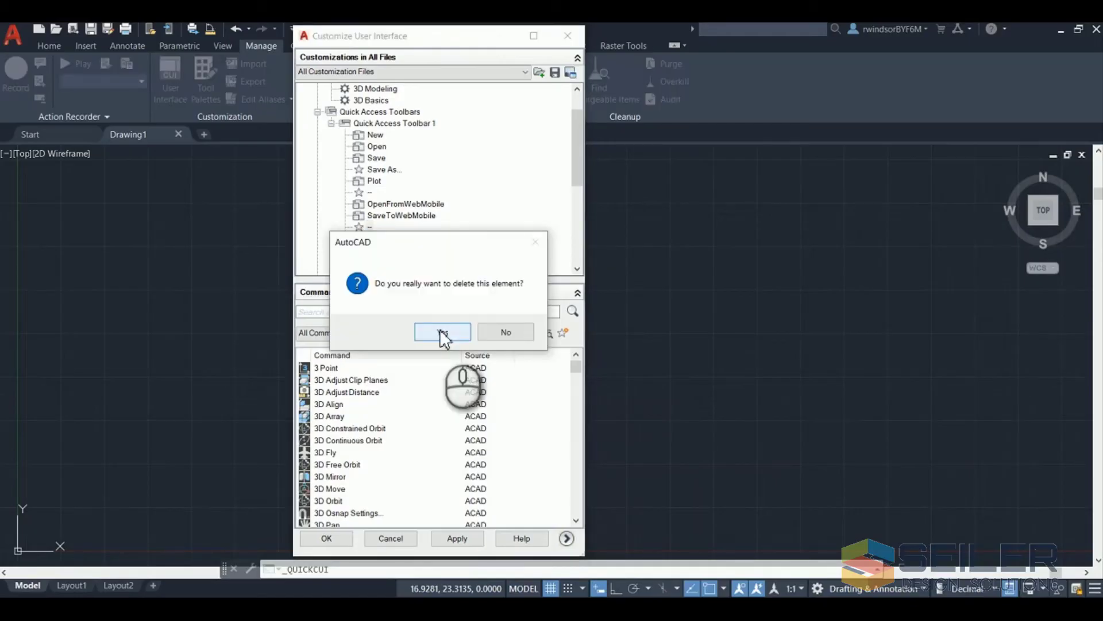
pyautogui.click(443, 334)
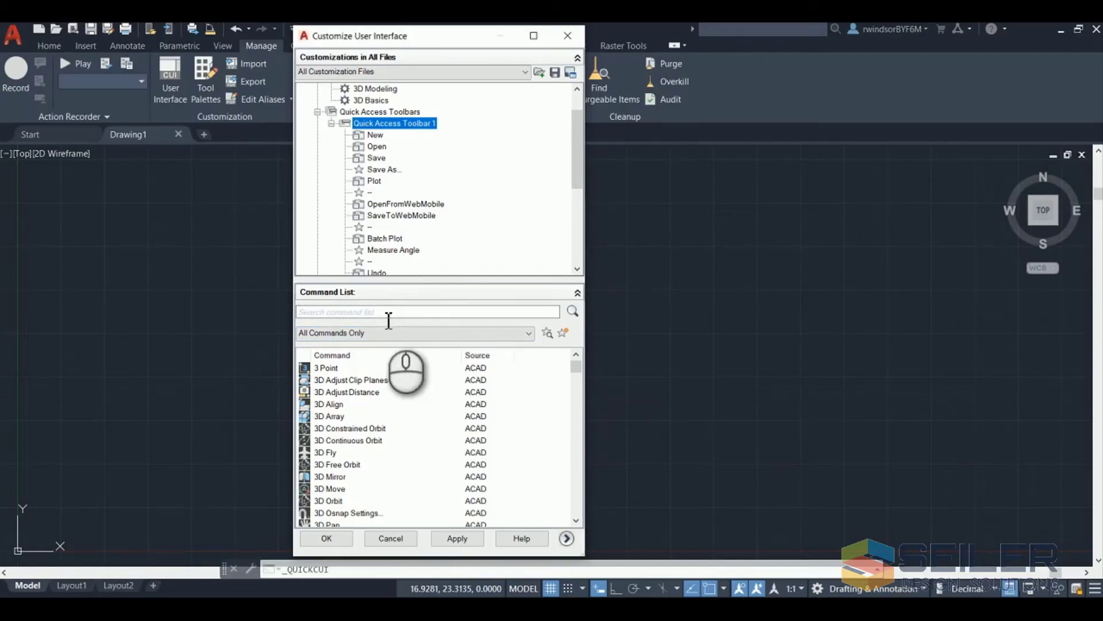
# Filter the Command List by 'measure' to show Measure, Measure Angle, Measure Area, Measure Distance and Quick Measure
pyautogui.scroll(-6, 397, 435)
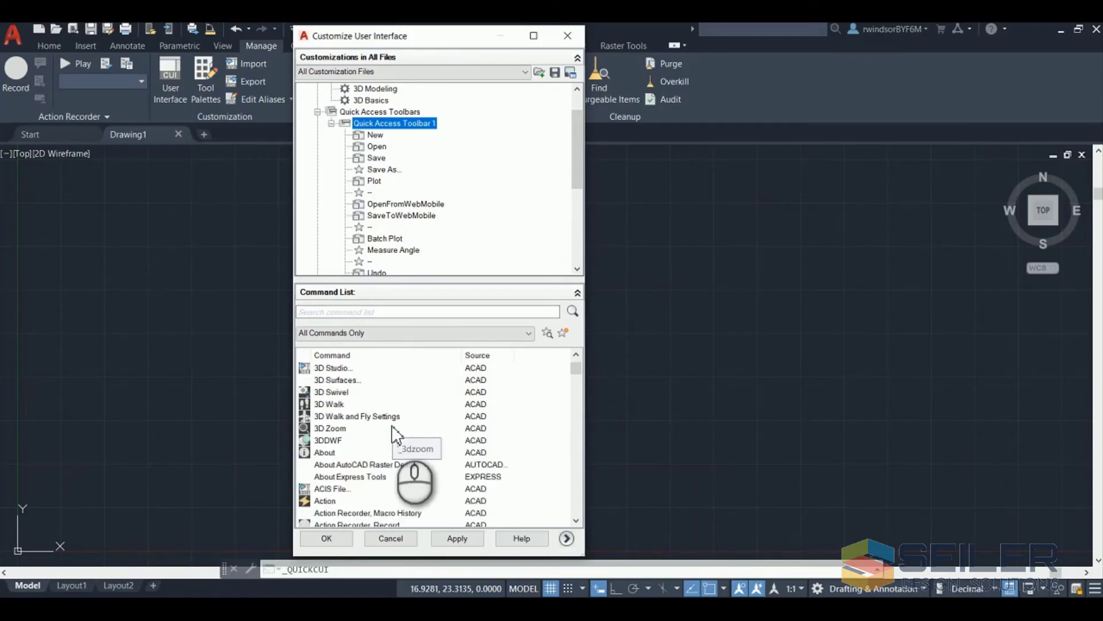
pyautogui.scroll(-9, 393, 428)
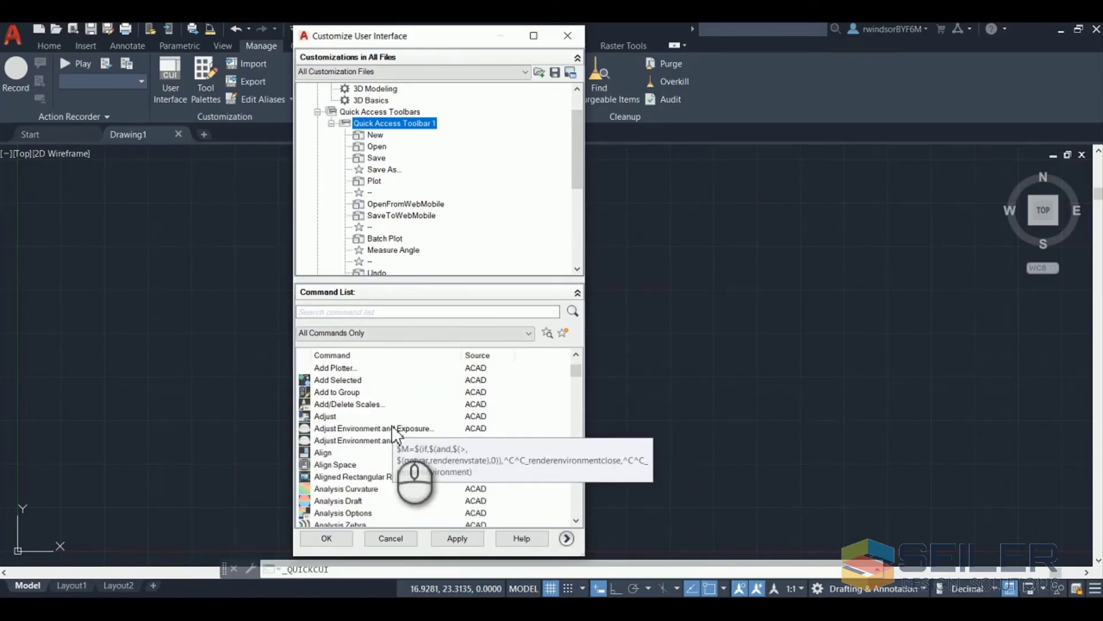
pyautogui.scroll(-10, 393, 427)
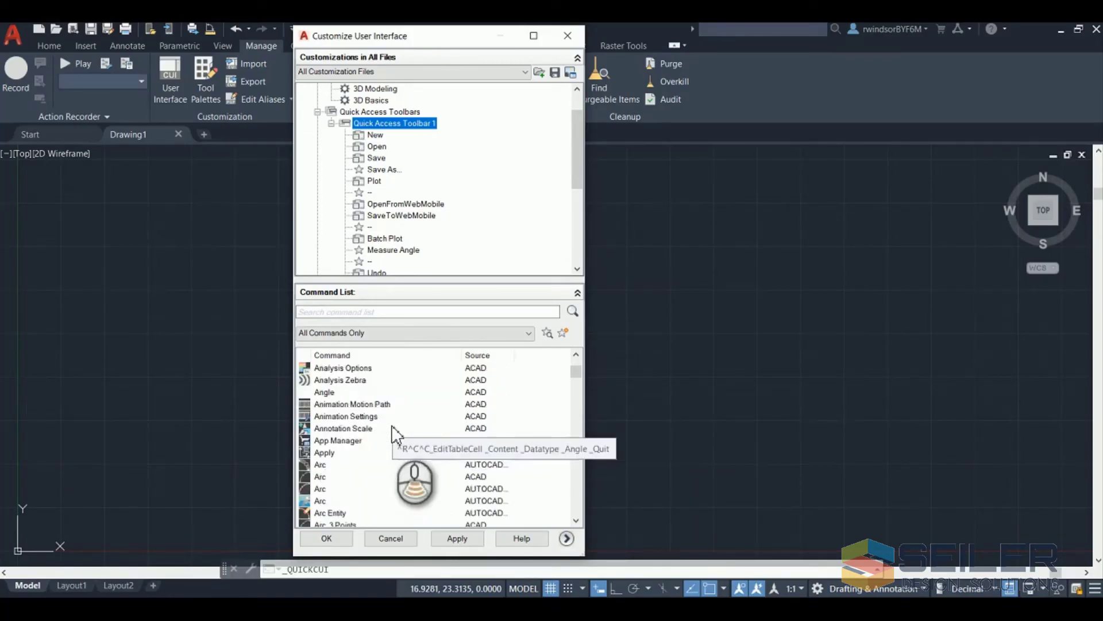
pyautogui.click(393, 311)
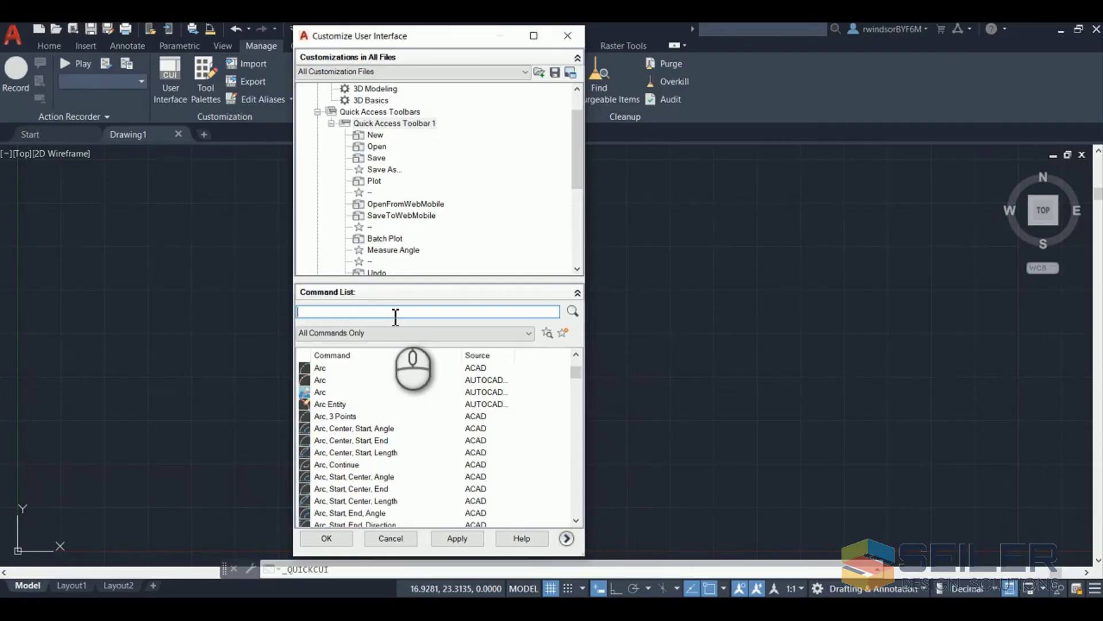
pyautogui.write('measure')
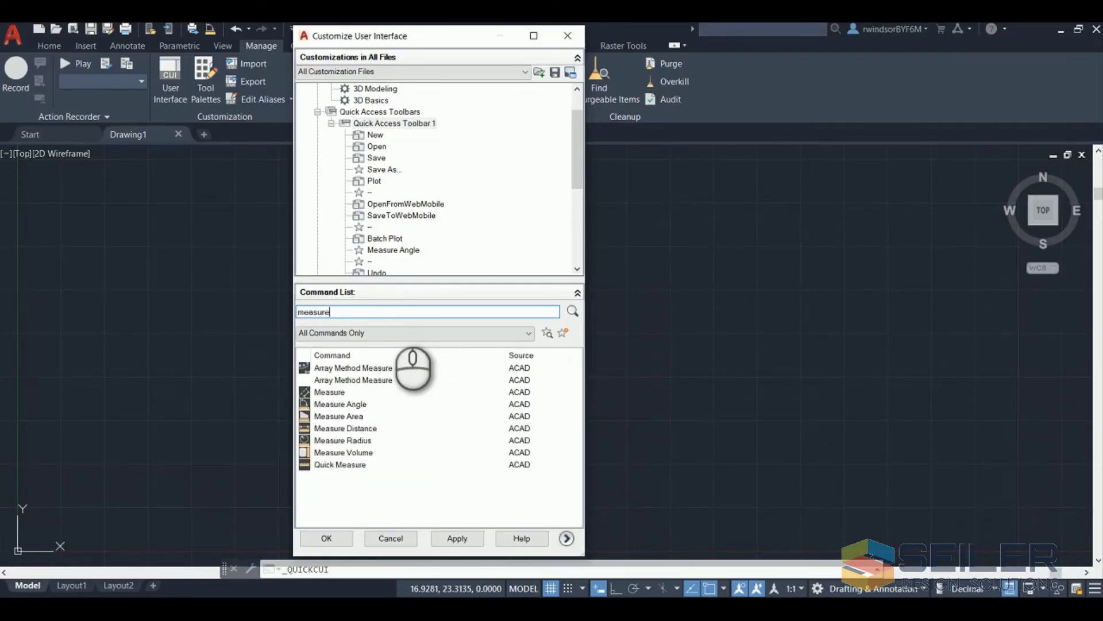
pyautogui.press('Return')
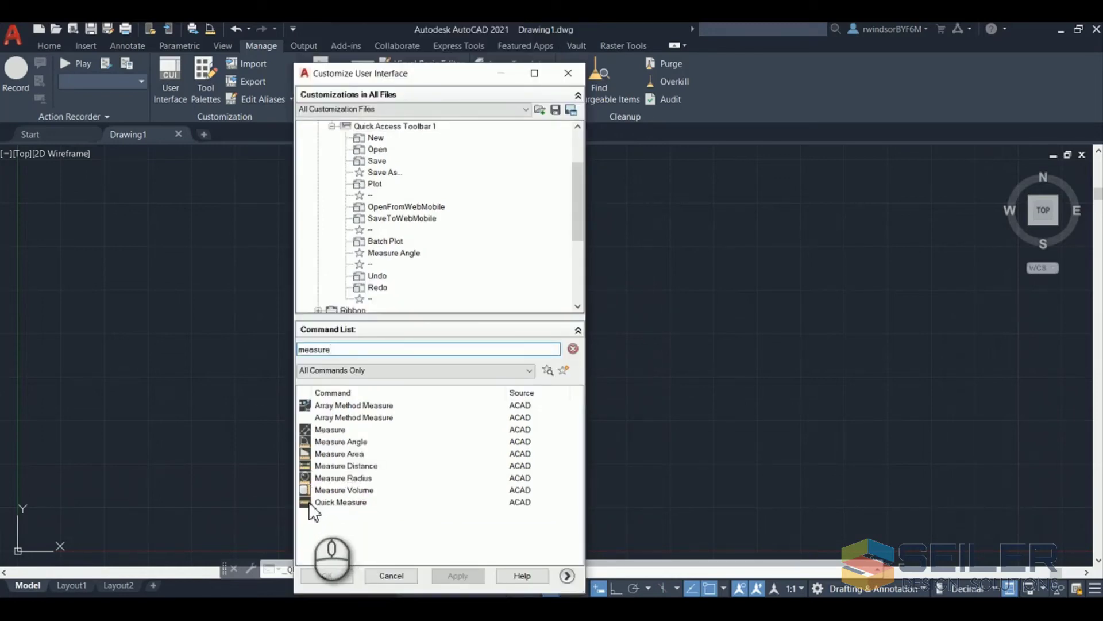
# Drag Quick Measure below Redo in Quick Access Toolbar 1 and apply the change
pyautogui.moveTo(314, 504); pyautogui.dragTo(376, 254)
pyautogui.scroll(-1, 430, 287)
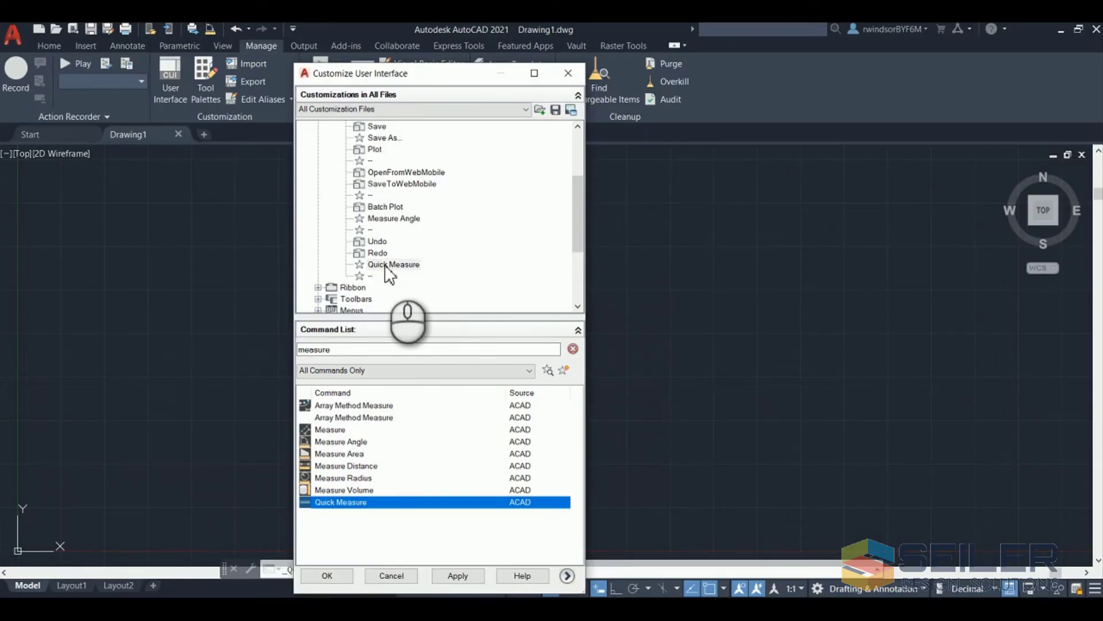
pyautogui.click(459, 574)
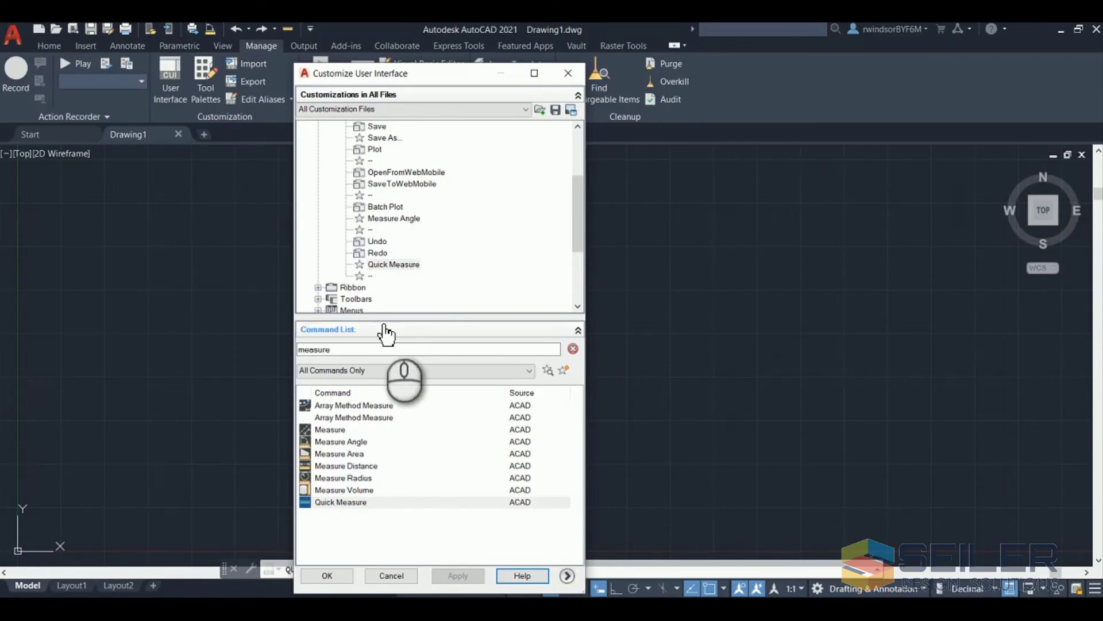
# Close the Customize User Interface dialog with OK, keeping the Quick Measure addition
pyautogui.click(334, 577)
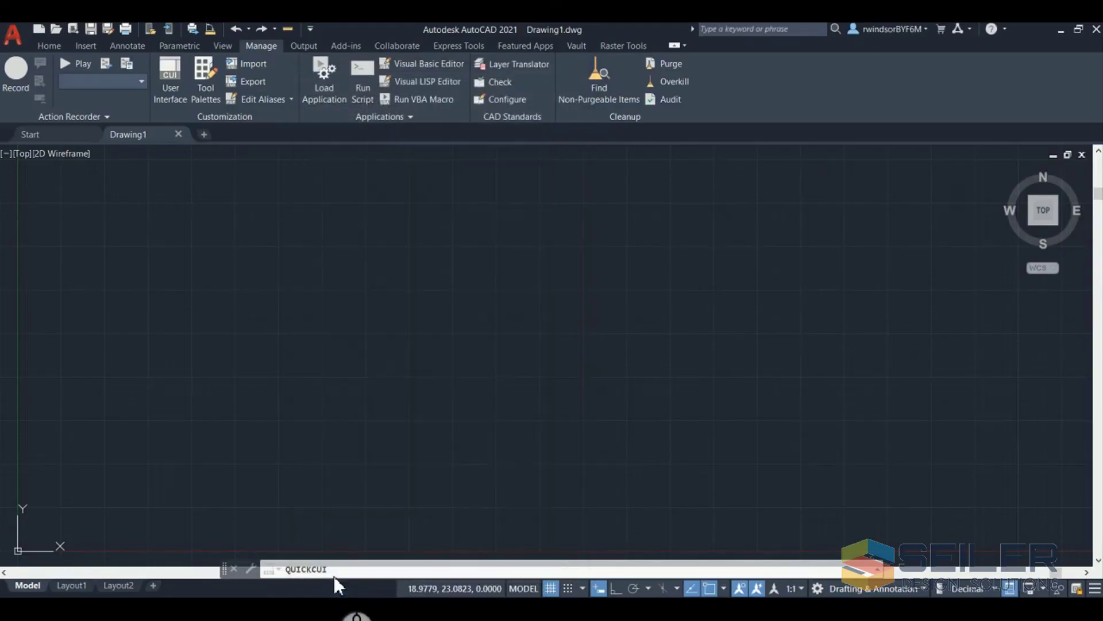